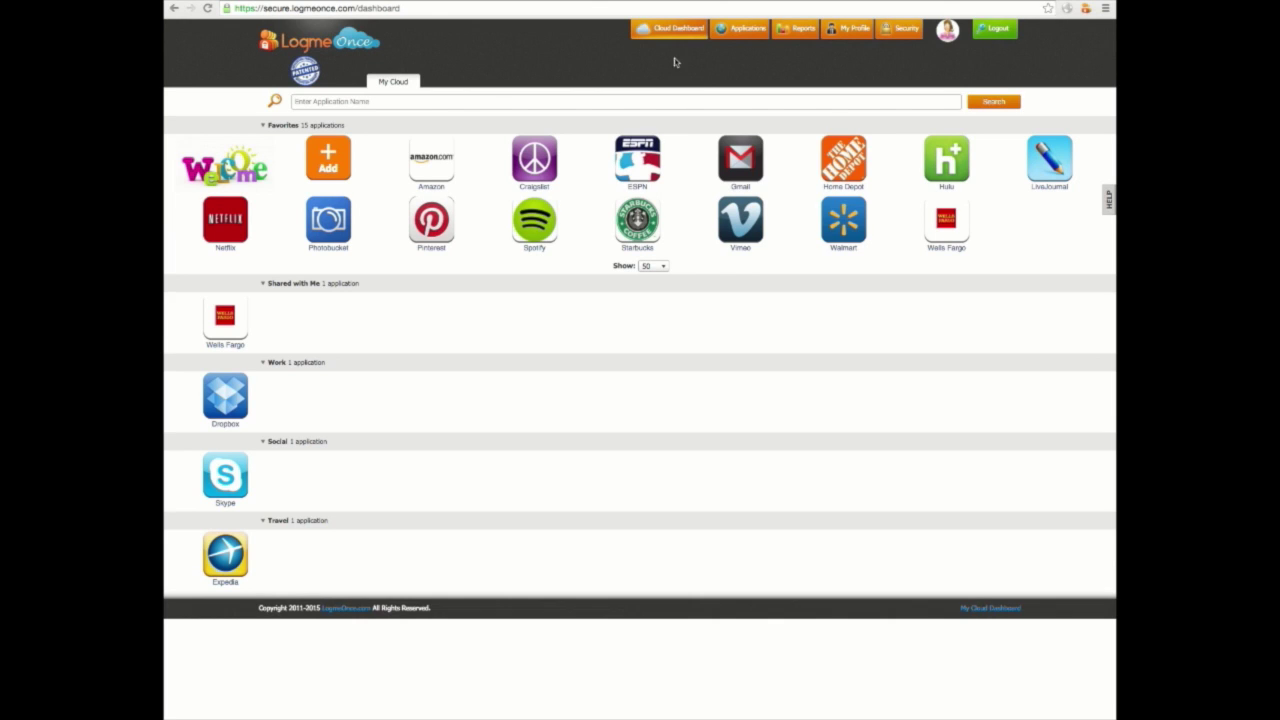
Step: Go to the Security page's Two-Factor Authentication tab from the top navigation
left_click(893, 33)
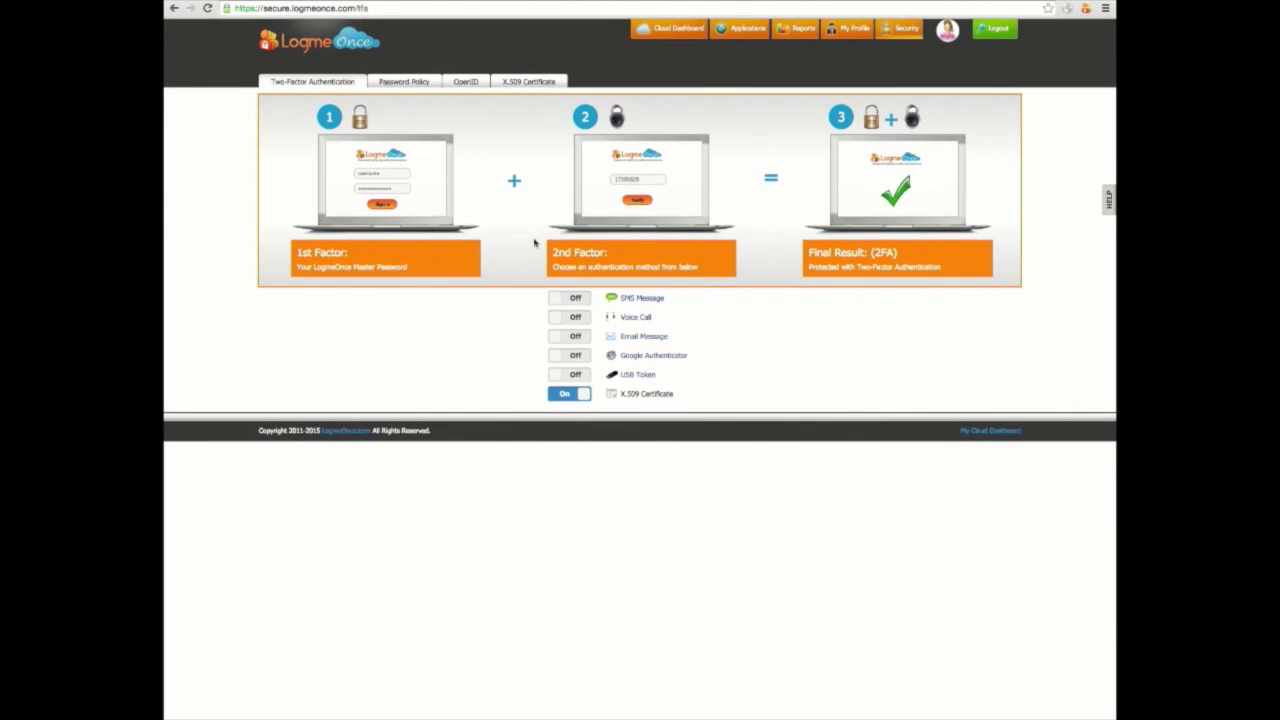
Step: Turn on SMS Message and set the SMS charges country to United States
left_click(564, 302)
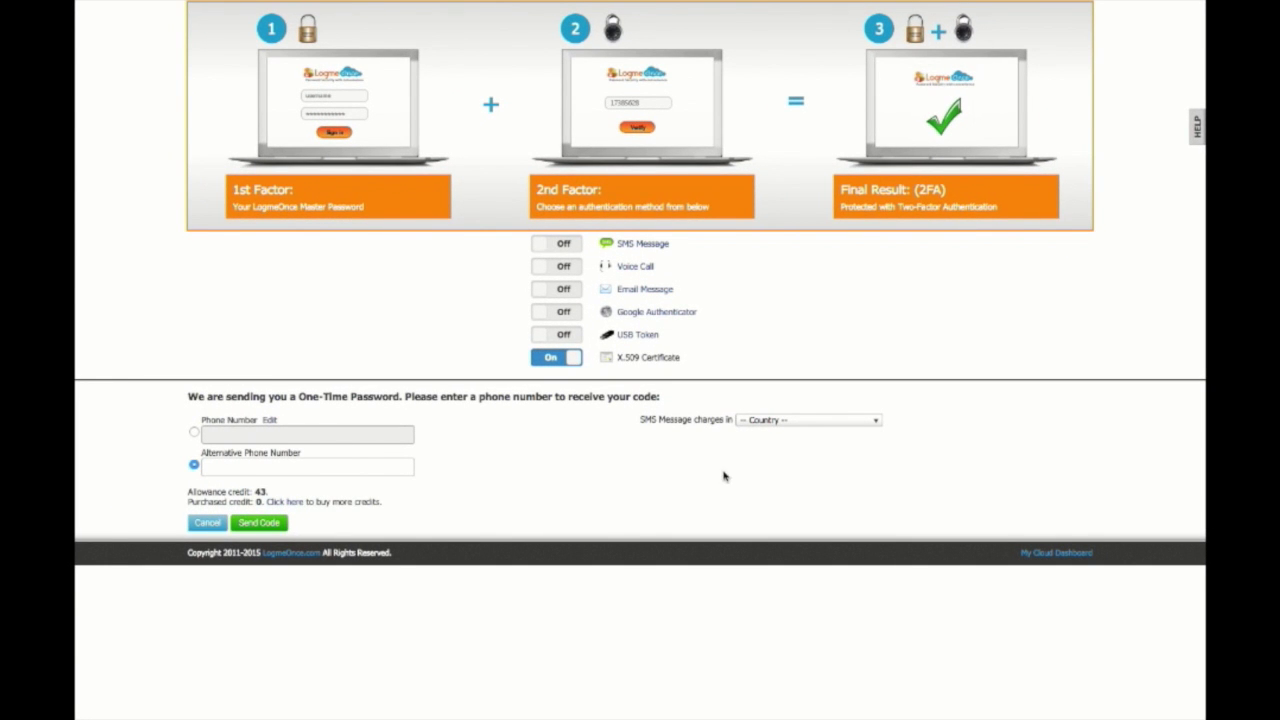
left_click(742, 422)
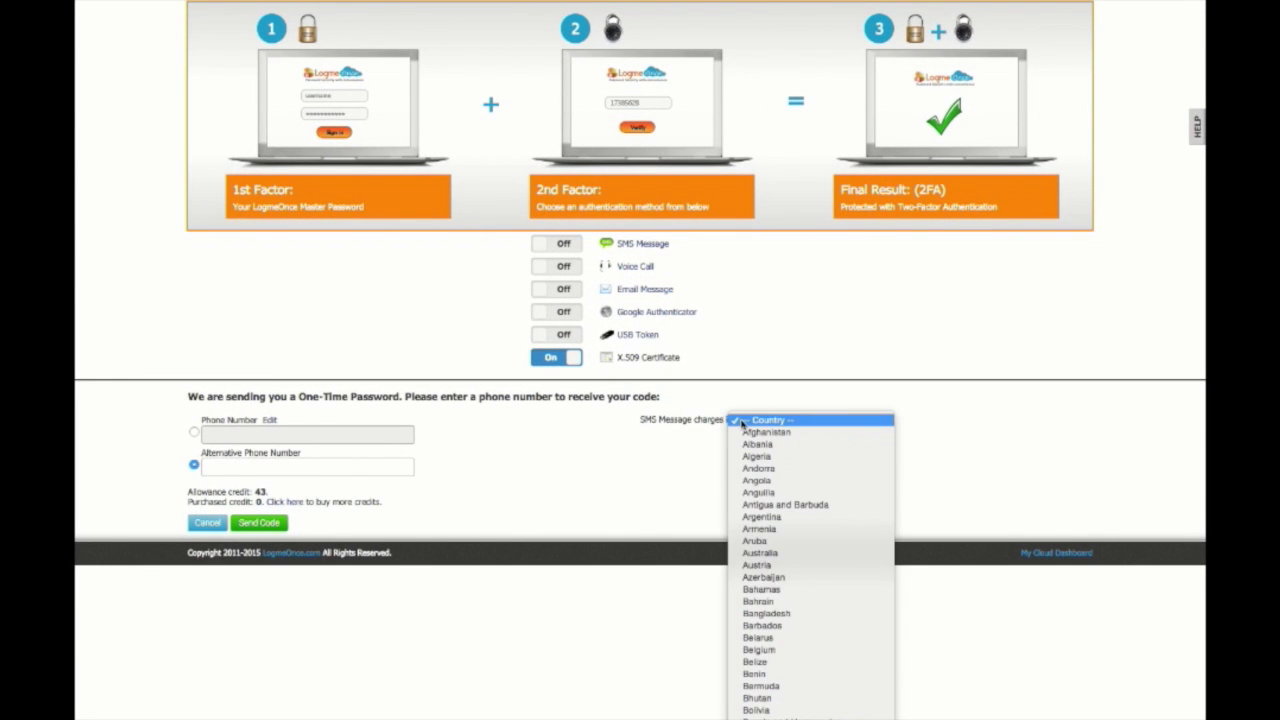
scroll(742, 424, "down", 5)
scroll(742, 424, "down", 15)
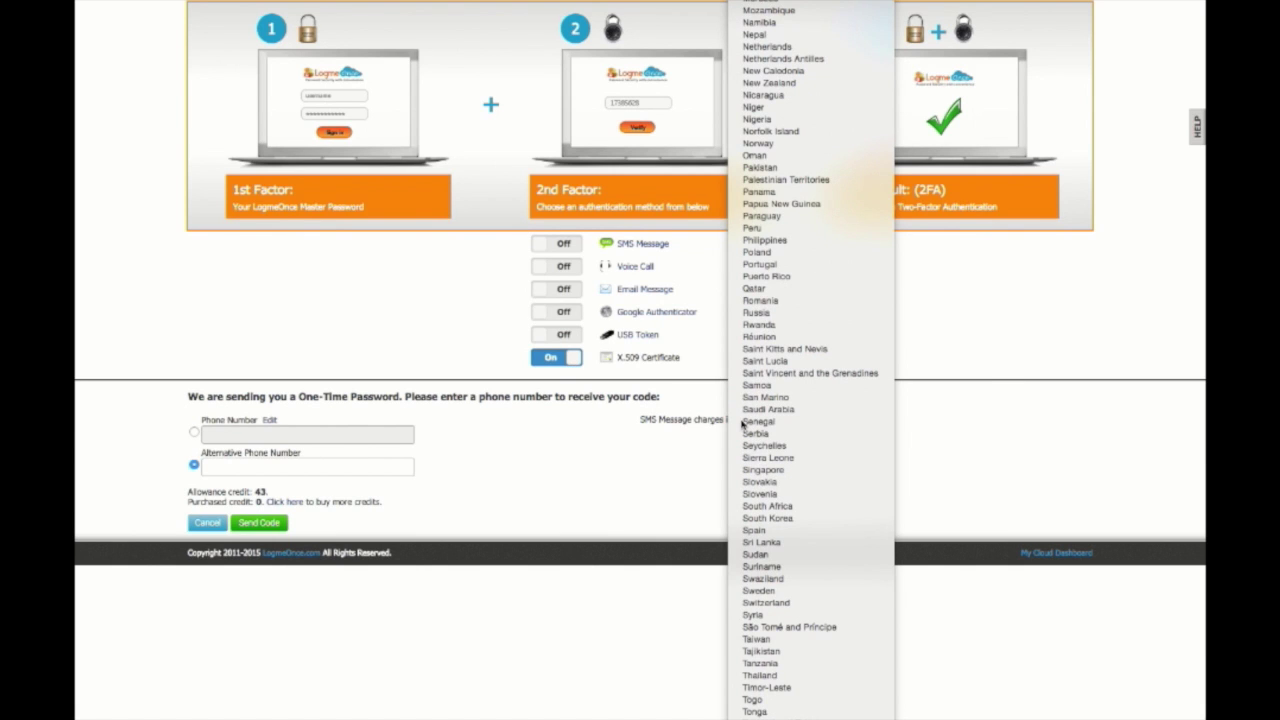
scroll(742, 424, "down", 1)
scroll(742, 424, "down", 1)
scroll(742, 424, "down", 1)
scroll(742, 424, "down", 1)
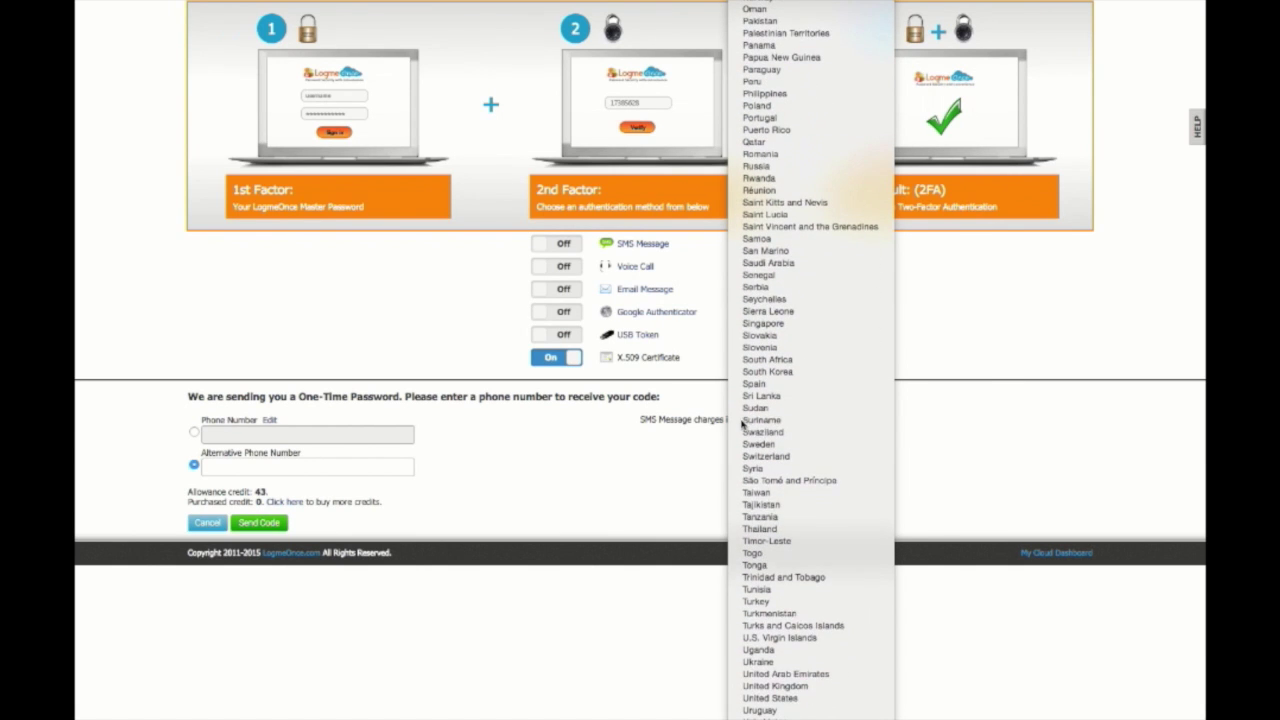
left_click(826, 698)
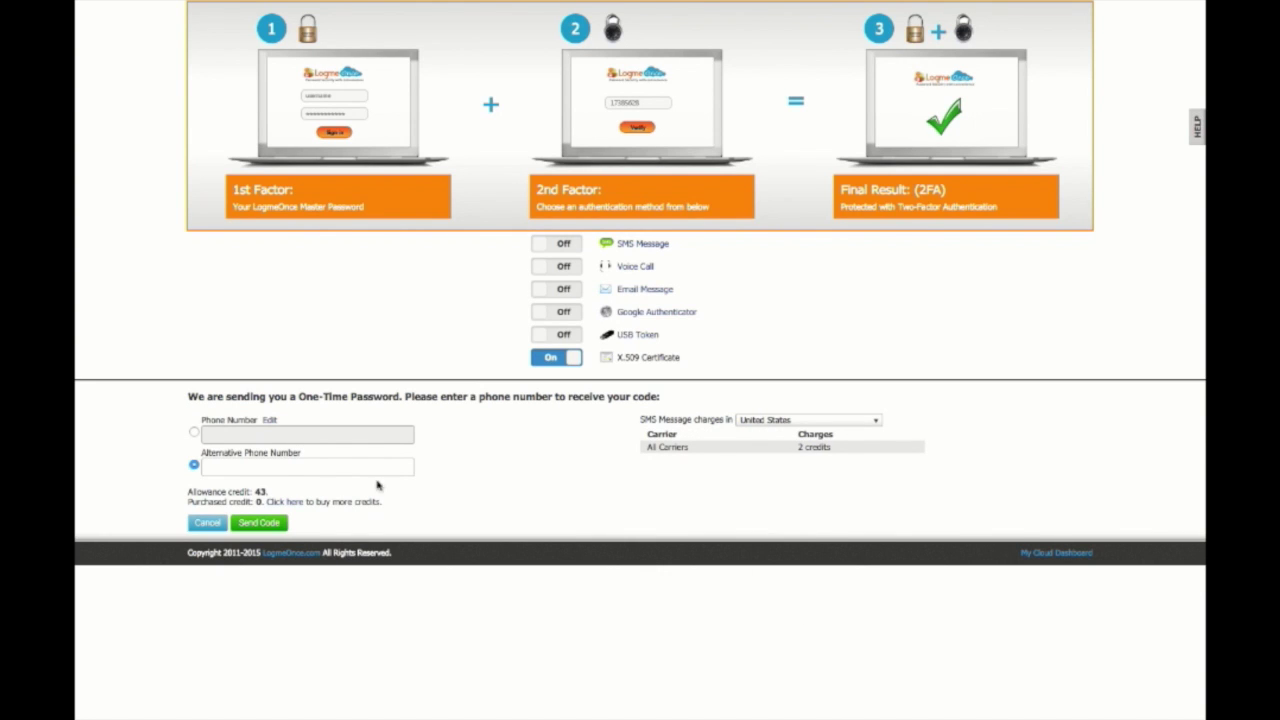
Step: Enter the alternative phone number and send the SMS verification code to it
left_click(260, 466)
type("5555555555")
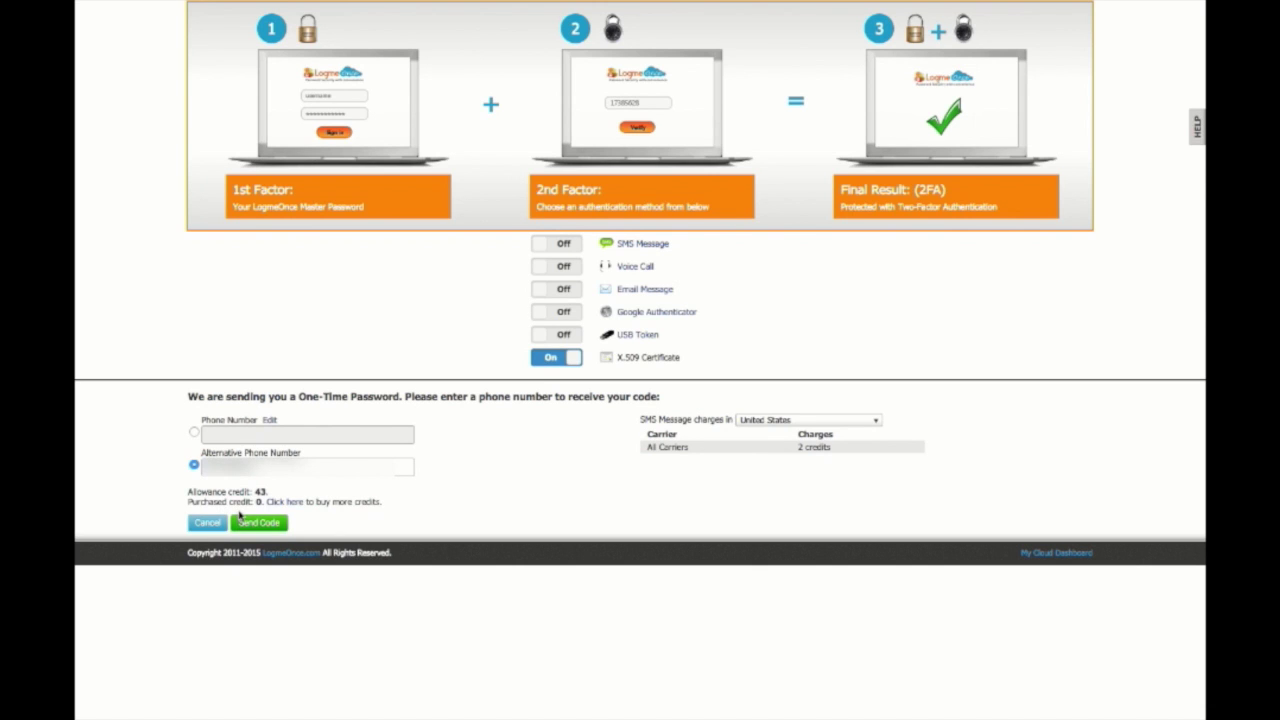
left_click(242, 520)
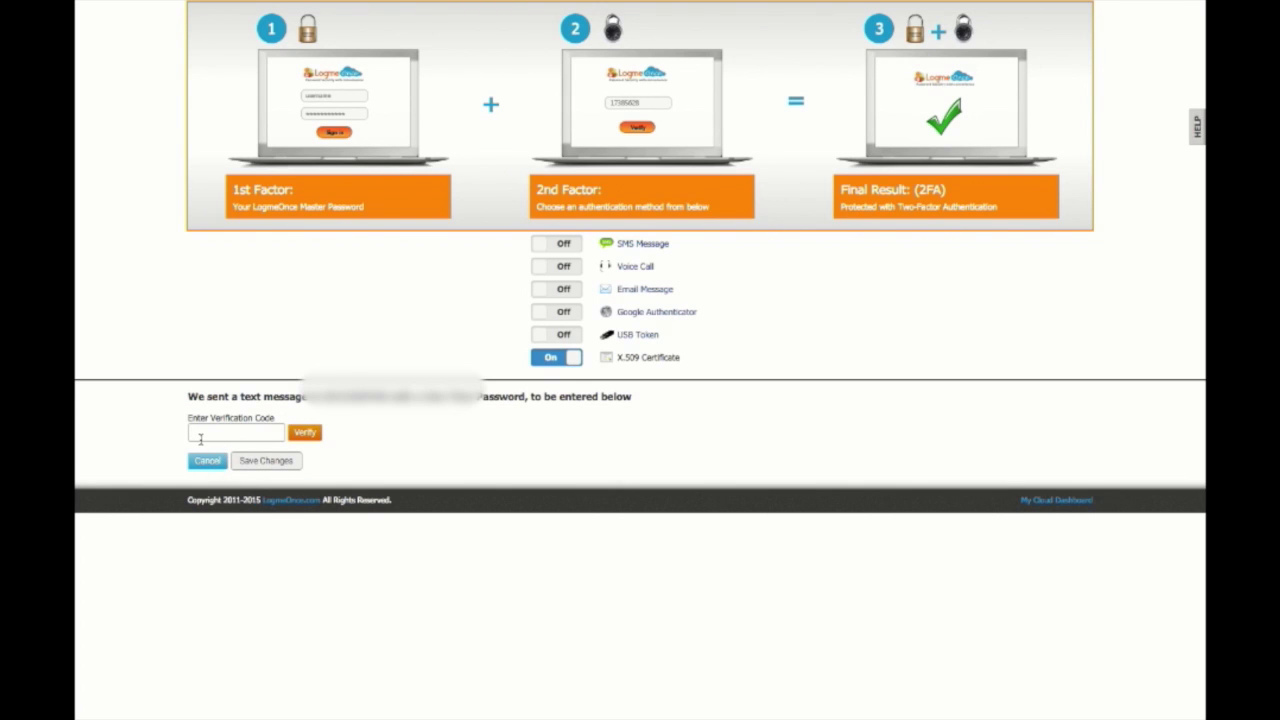
Step: Enter the texted verification code, verify it, and save the SMS setting
left_click(308, 434)
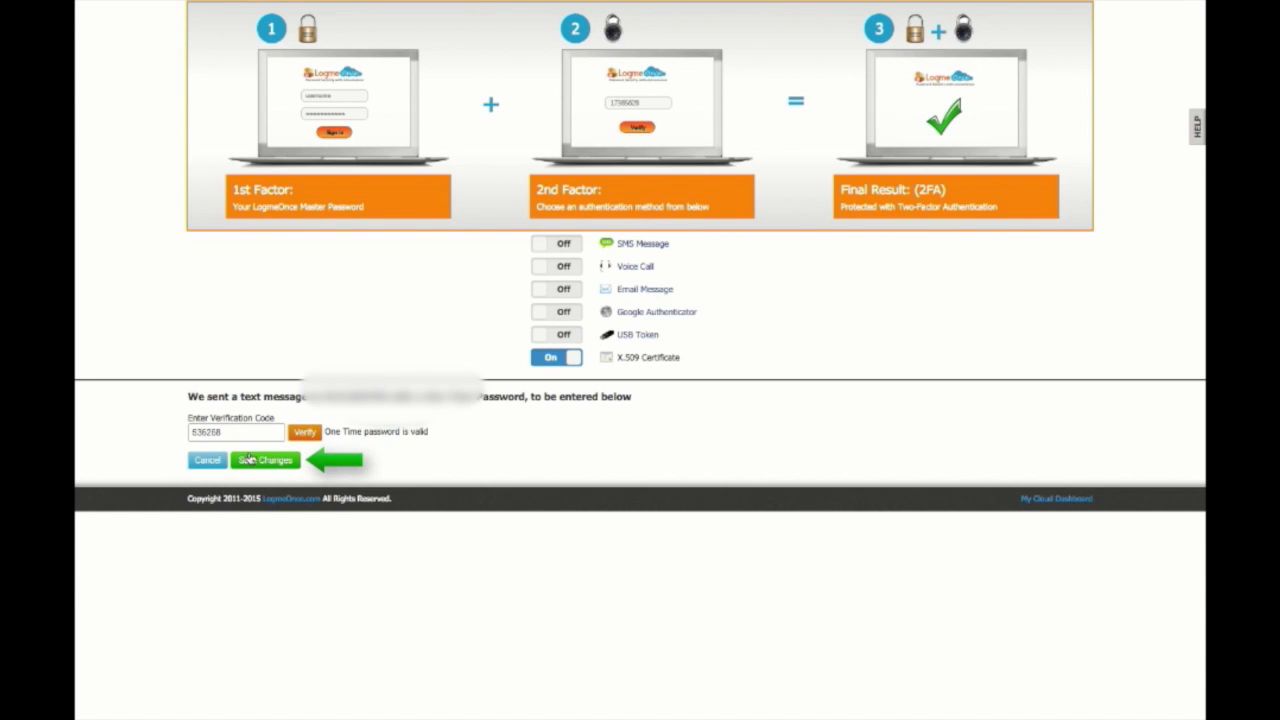
left_click(248, 457)
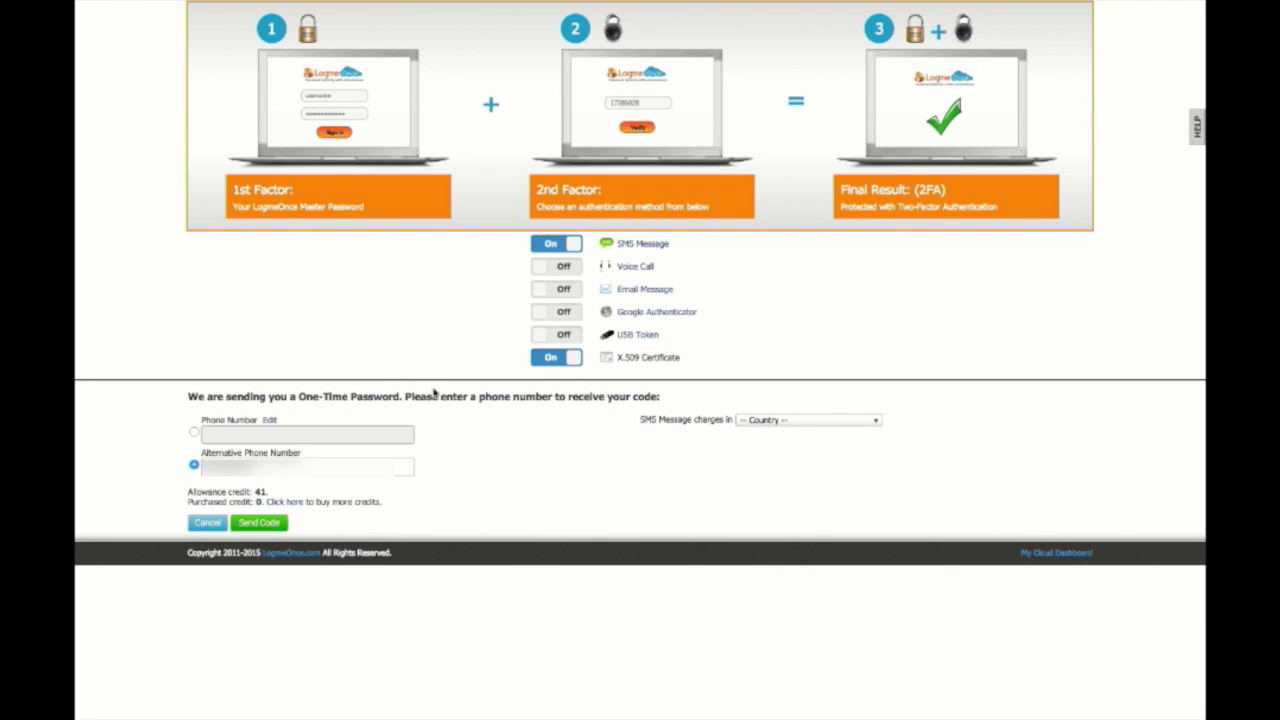
Step: Turn on Email Message, email a code to the selected address, and enter it
left_click(542, 296)
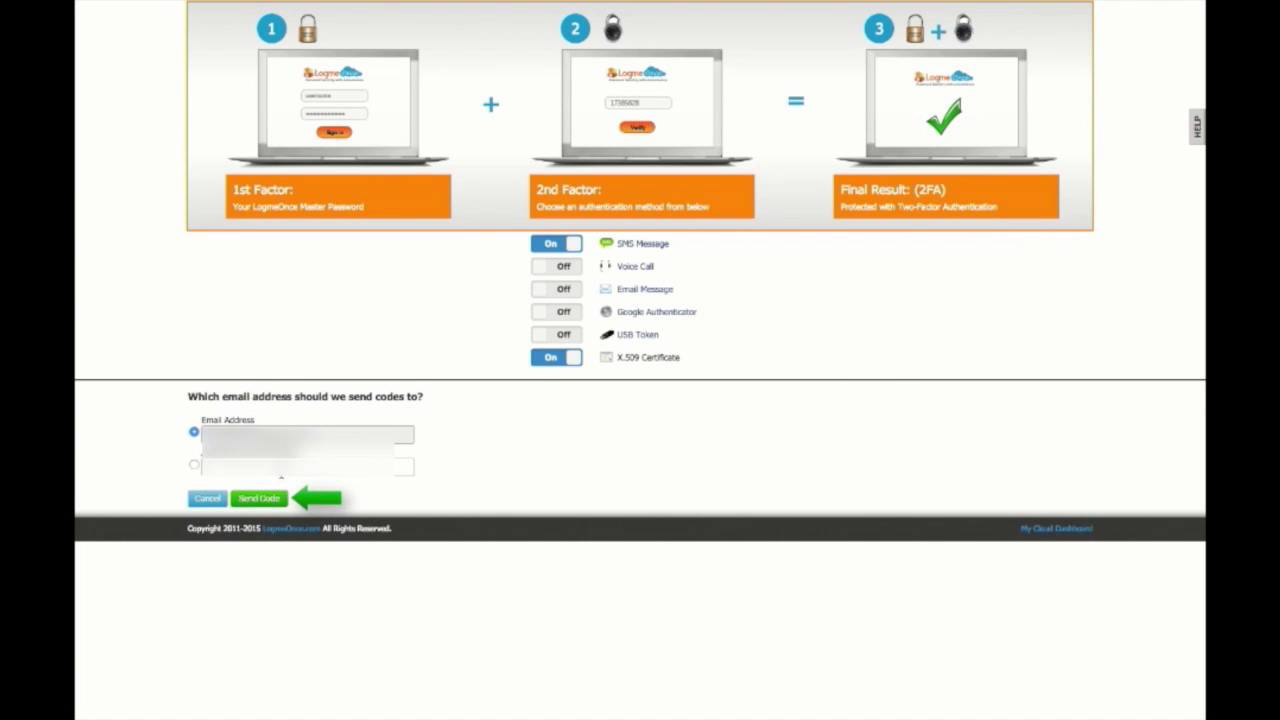
left_click(258, 498)
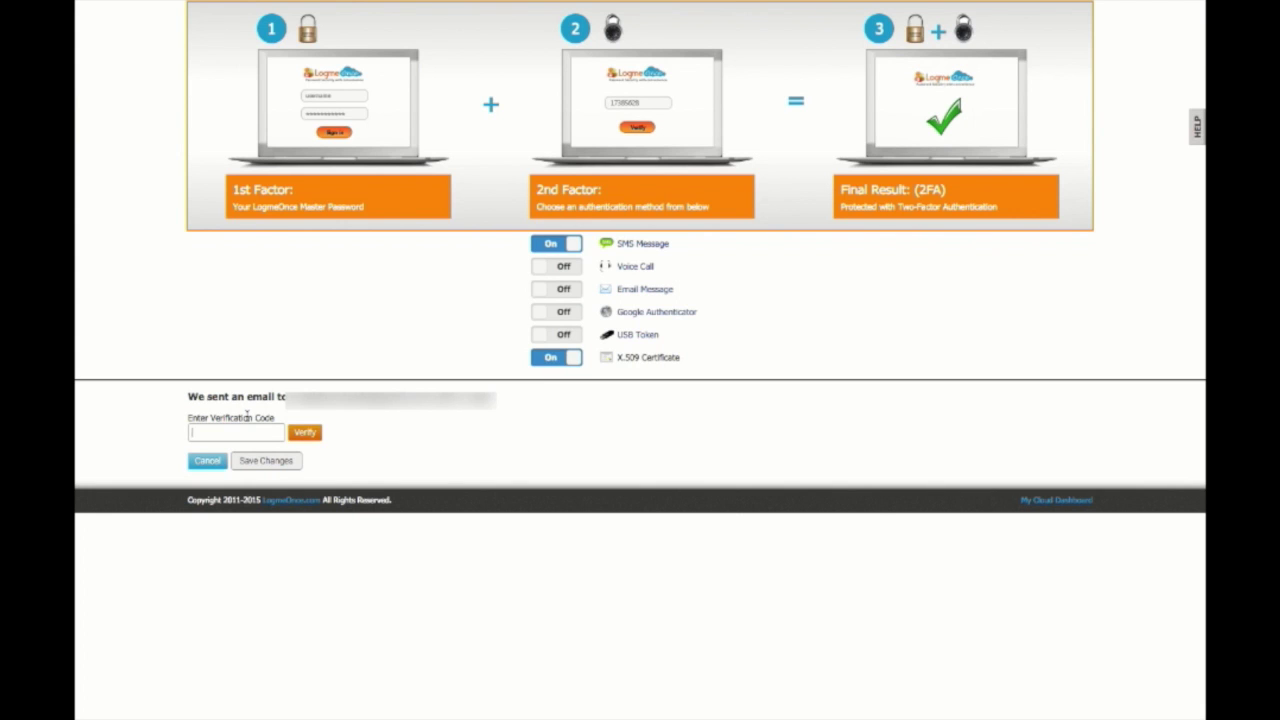
Step: Verify and save the emailed code, then switch Voice Call on
left_click(306, 432)
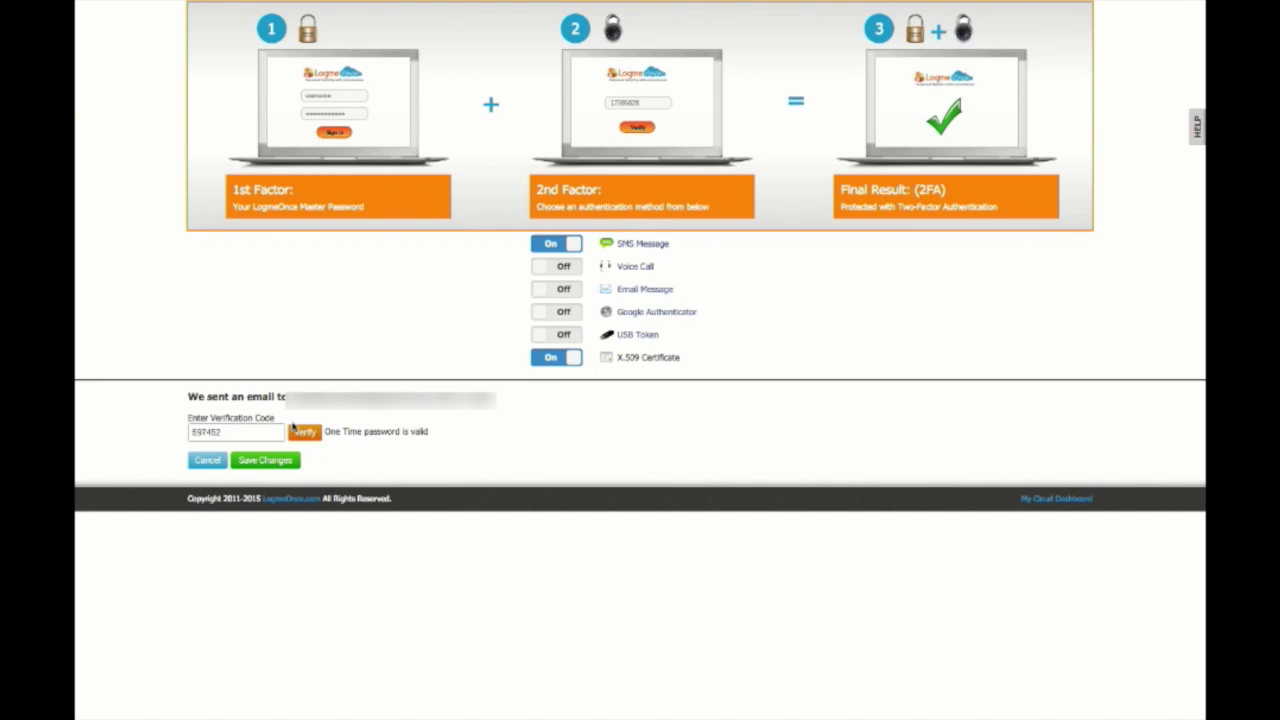
left_click(286, 461)
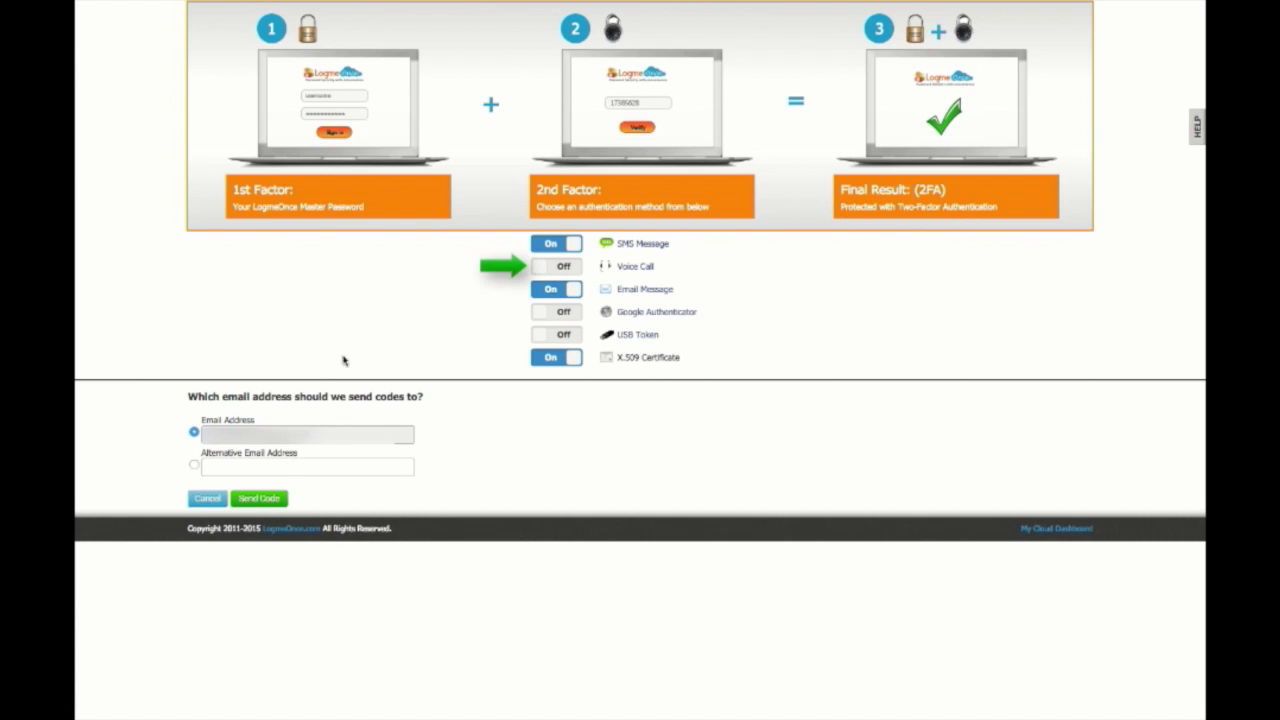
left_click(537, 272)
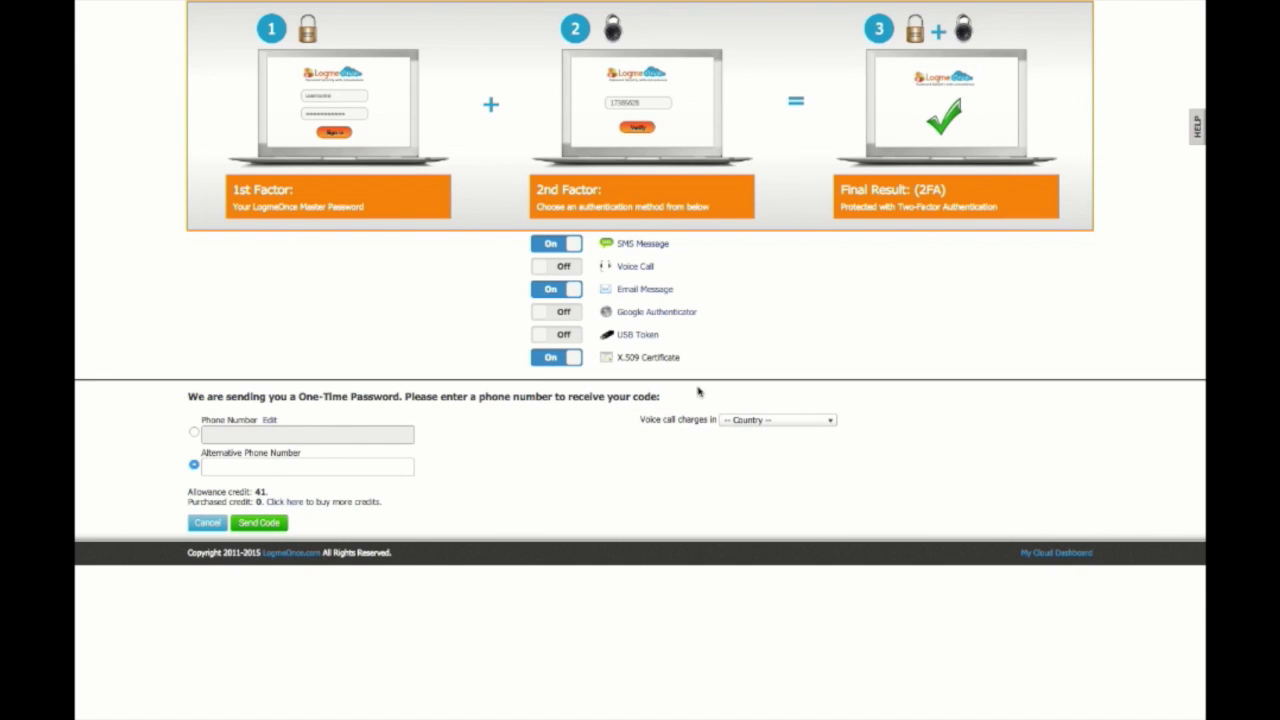
Step: Set Voice call charges to United States and send the code by voice call
left_click(731, 420)
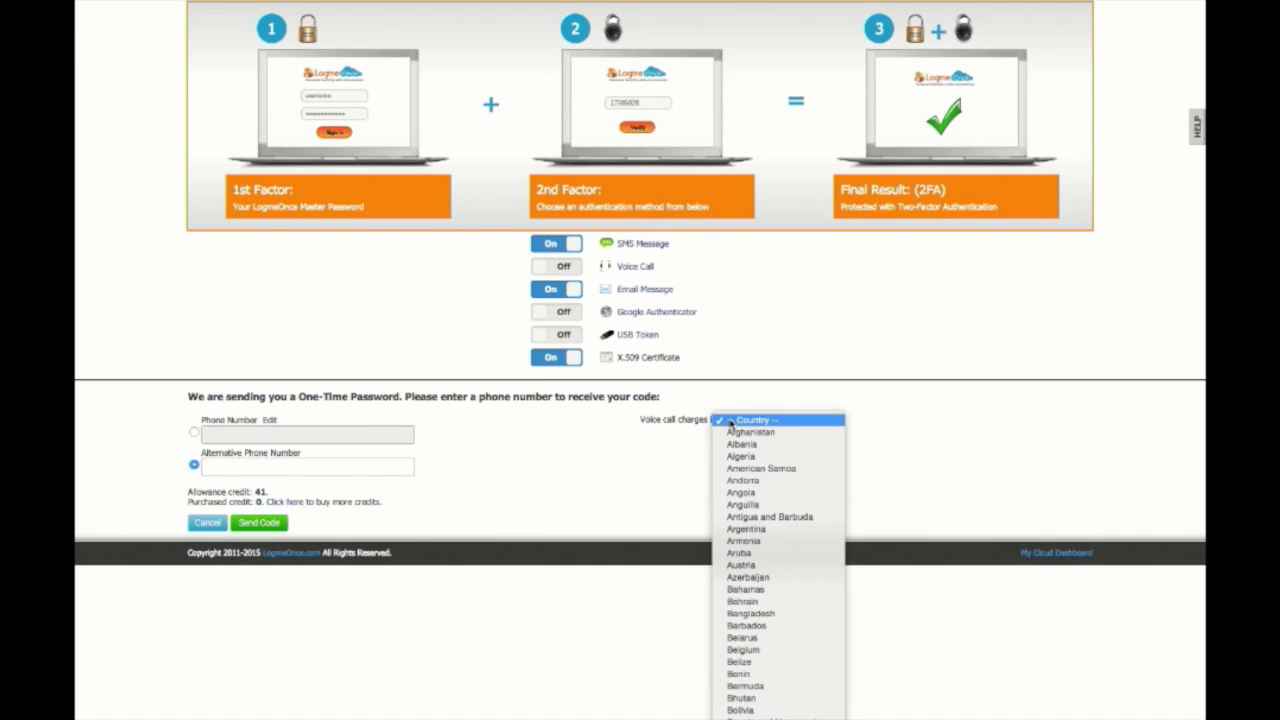
scroll(731, 425, "down", 10)
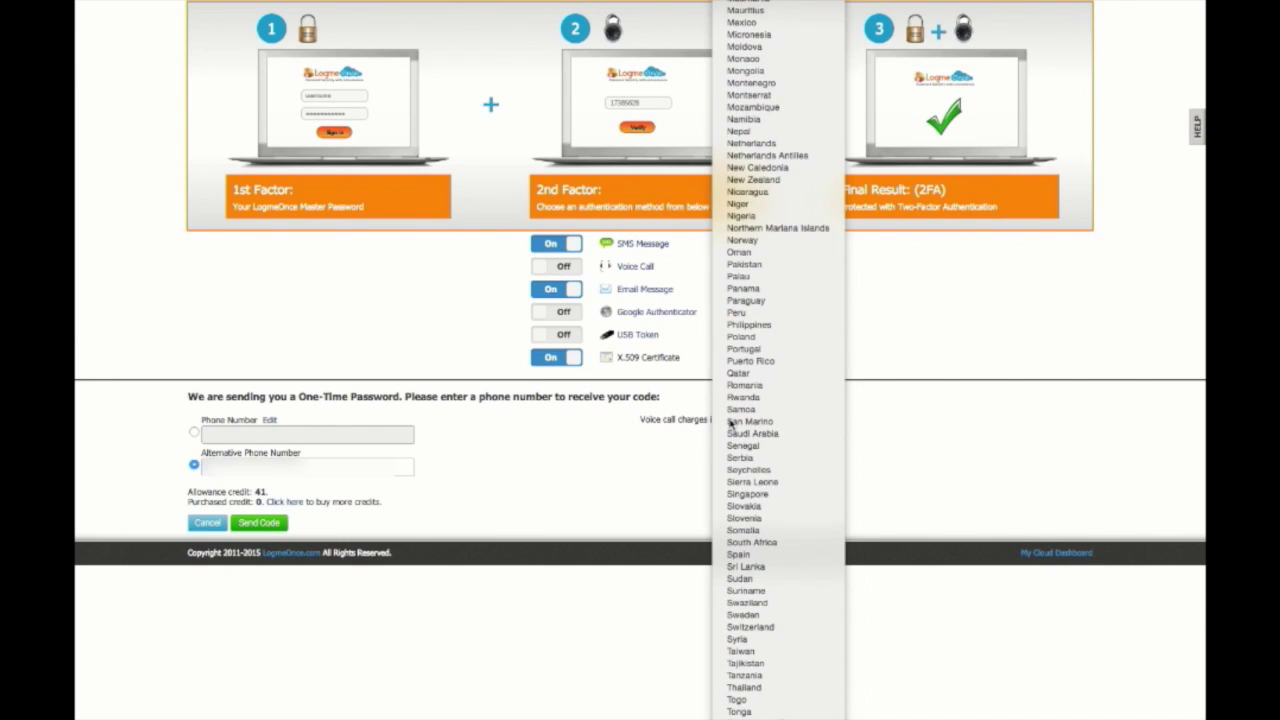
scroll(731, 425, "down", 1)
scroll(731, 425, "down", 1)
scroll(731, 425, "down", 1)
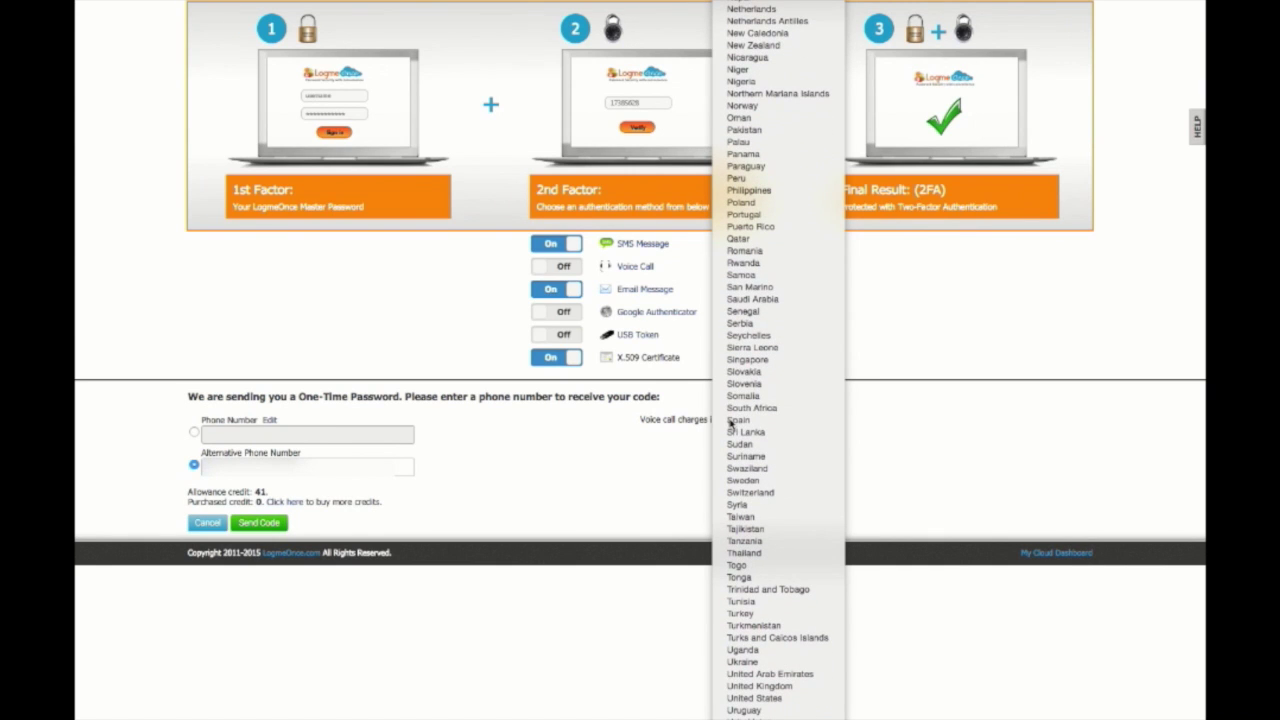
scroll(731, 618, "up", 1)
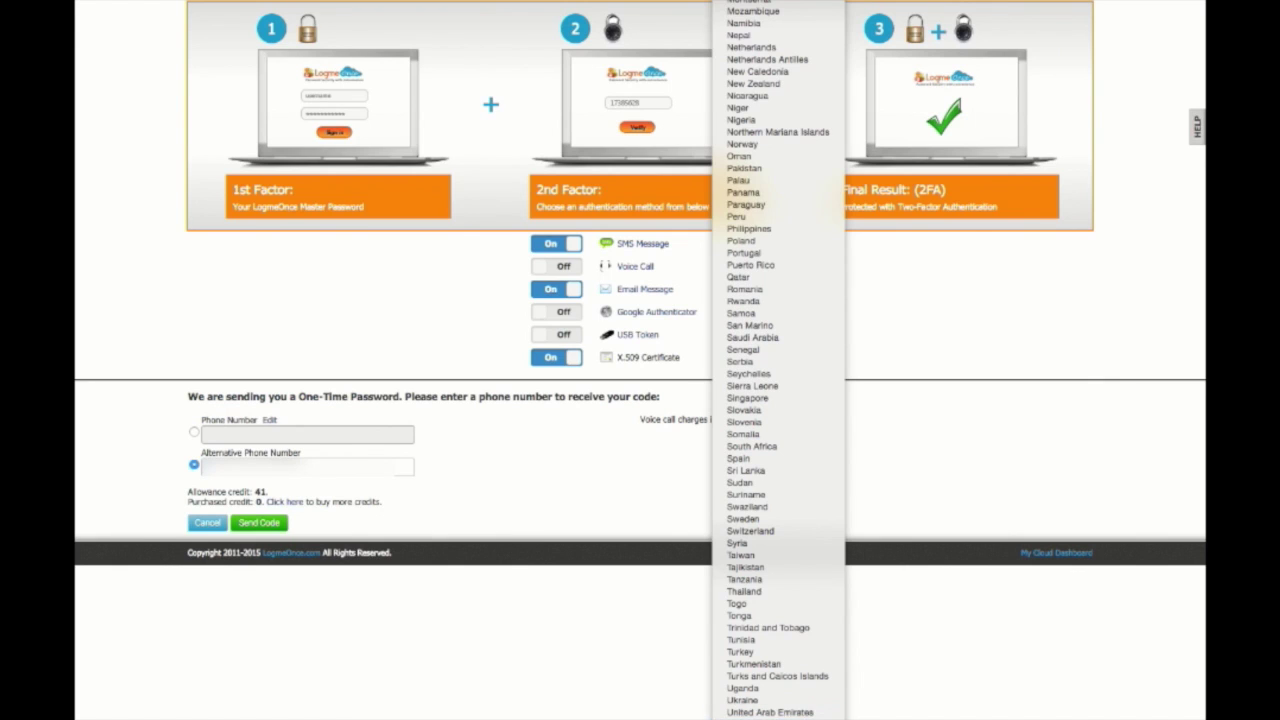
left_click(785, 712)
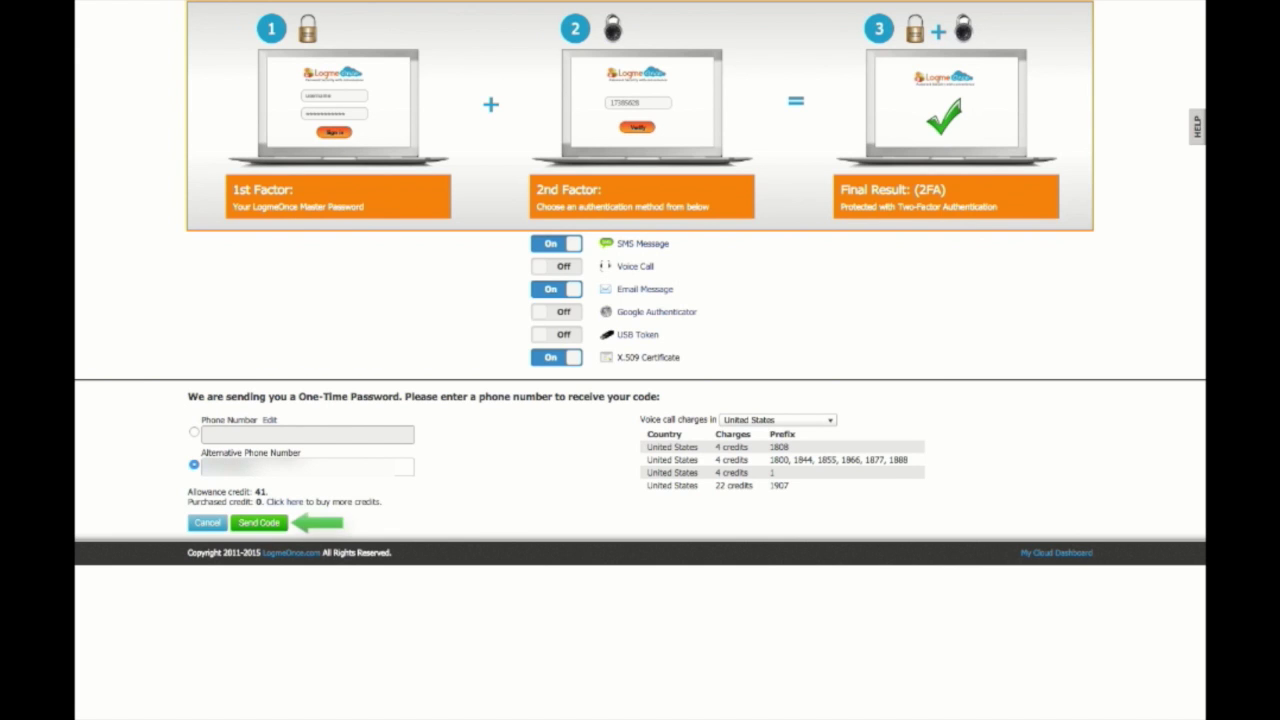
left_click(264, 524)
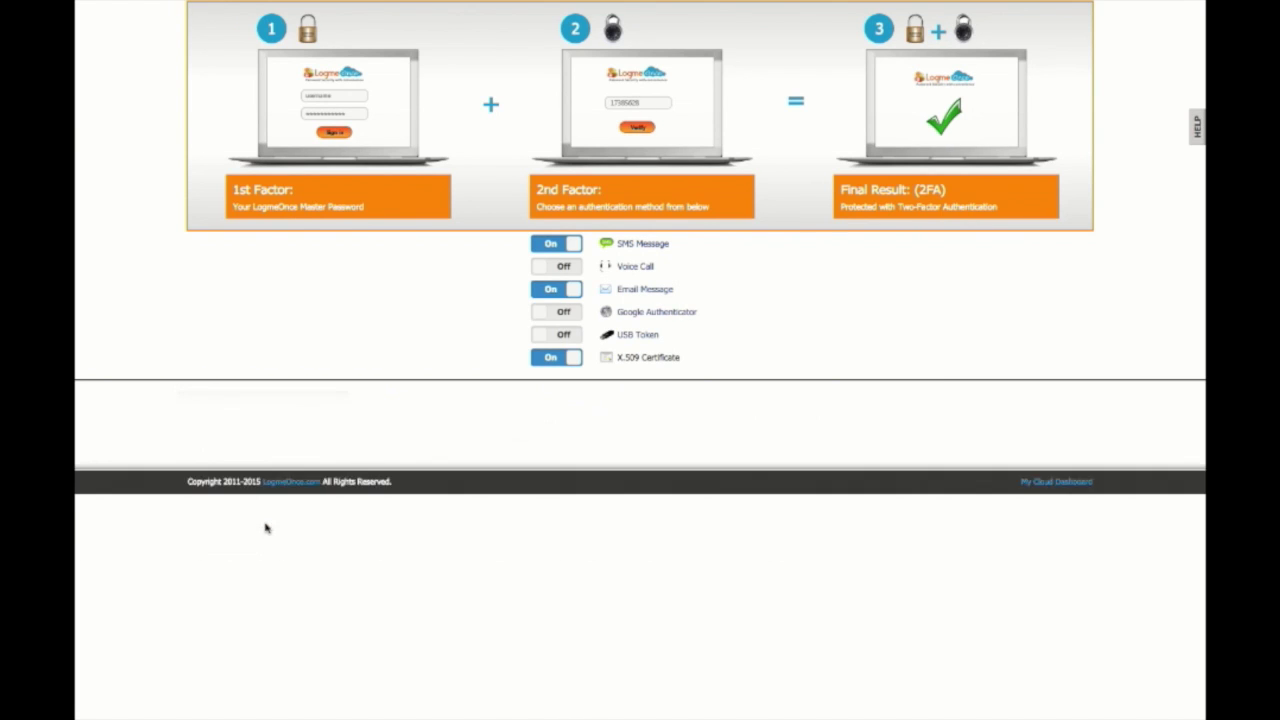
Step: Enter the phoned verification code and verify it
left_click(223, 435)
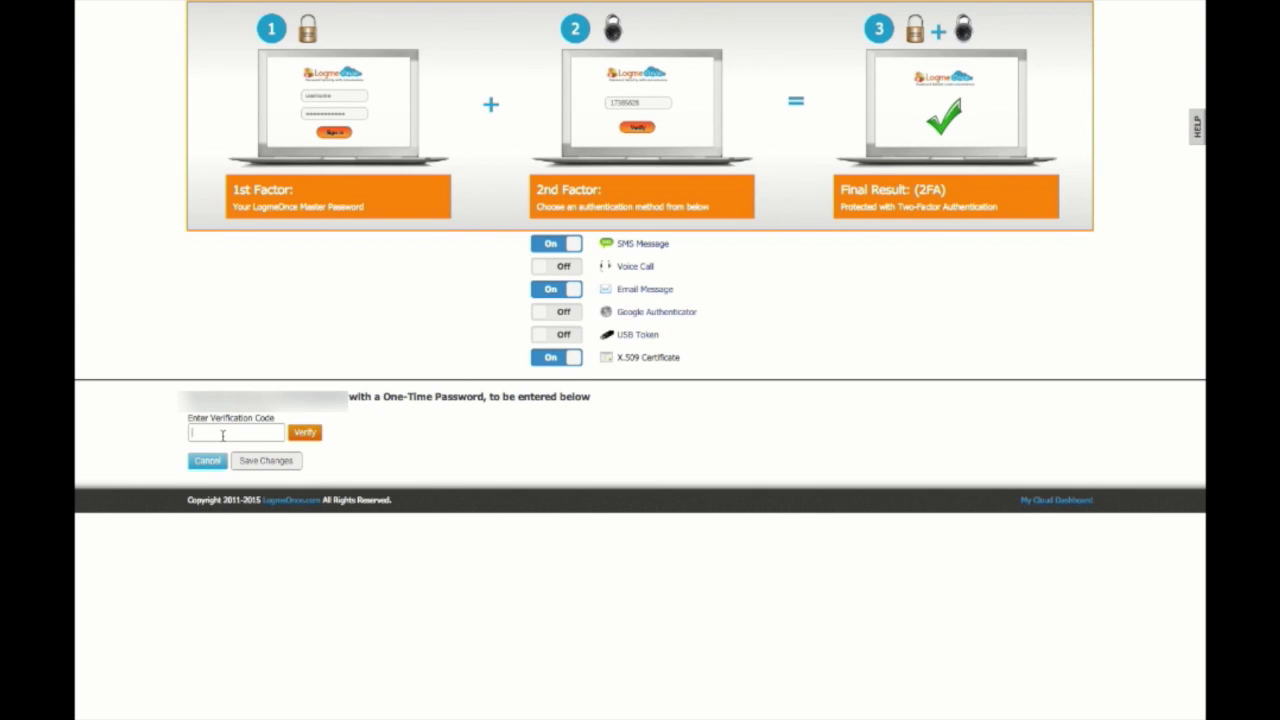
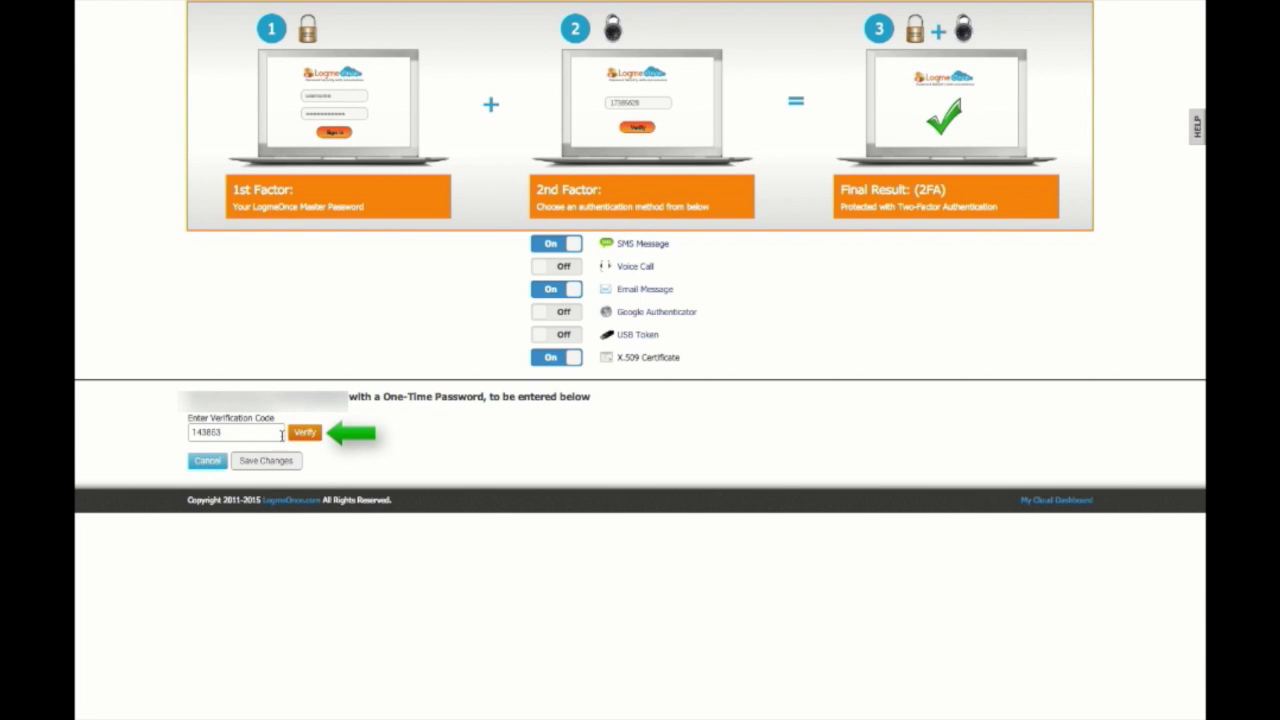
left_click(297, 440)
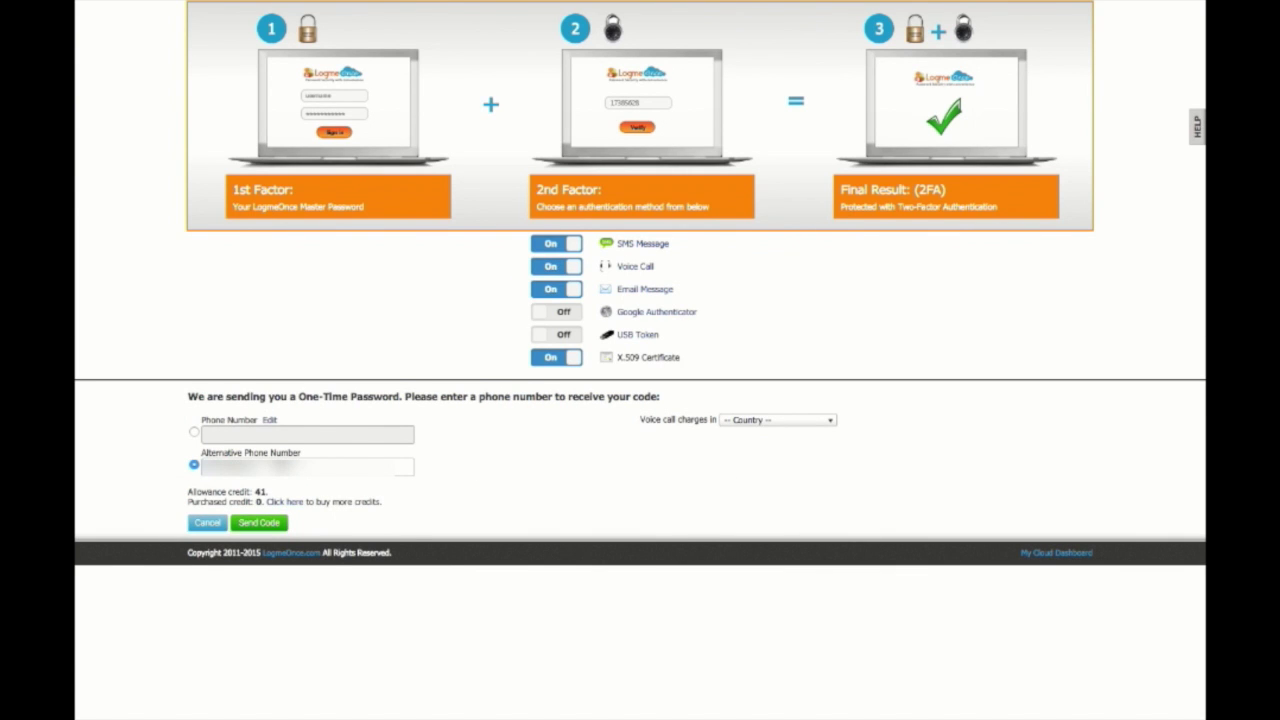
Step: Sign back in by entering the account password
key("Tab")
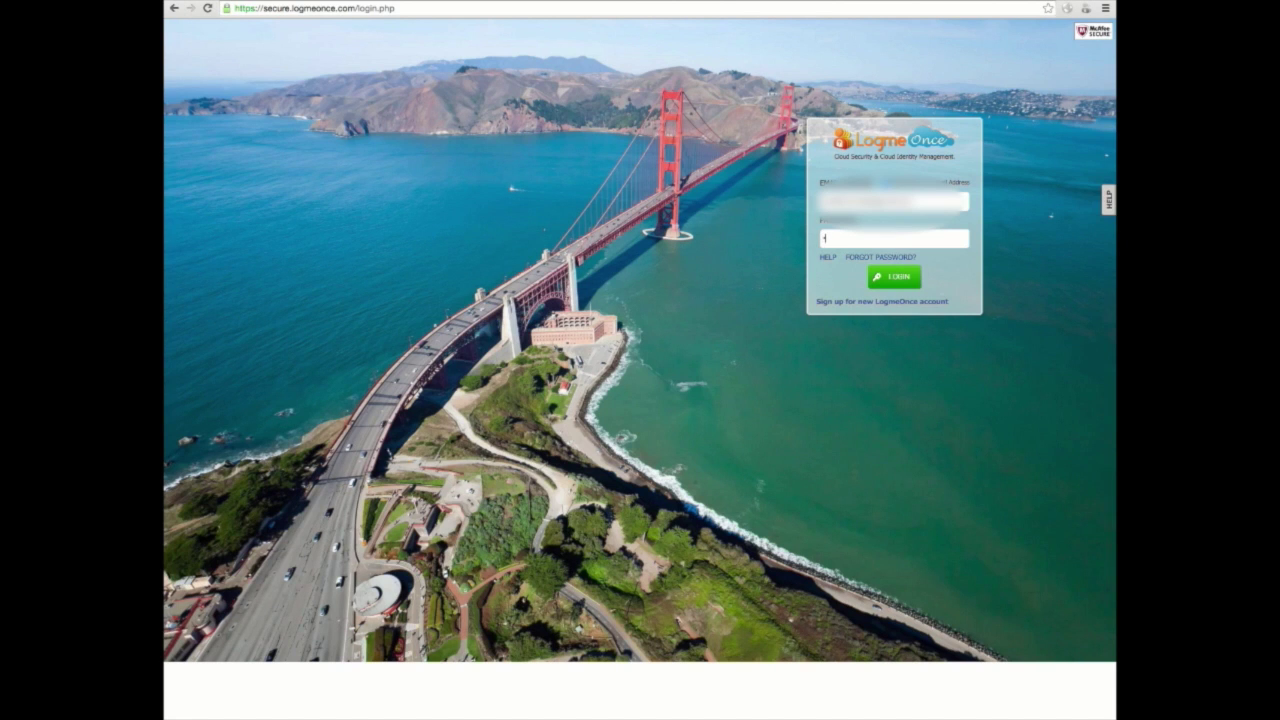
type("•••••")
key("Return")
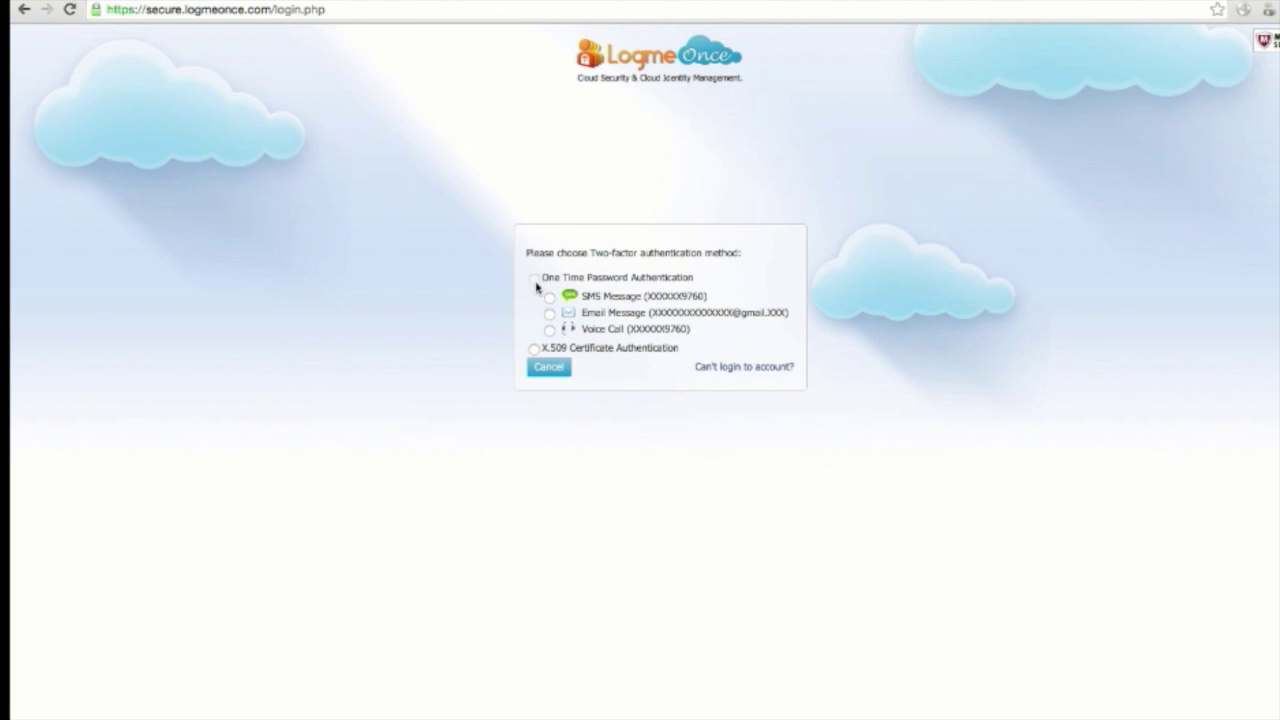
Step: Choose SMS Message as second factor and verify the texted one-time password
left_click(549, 298)
left_click(558, 338)
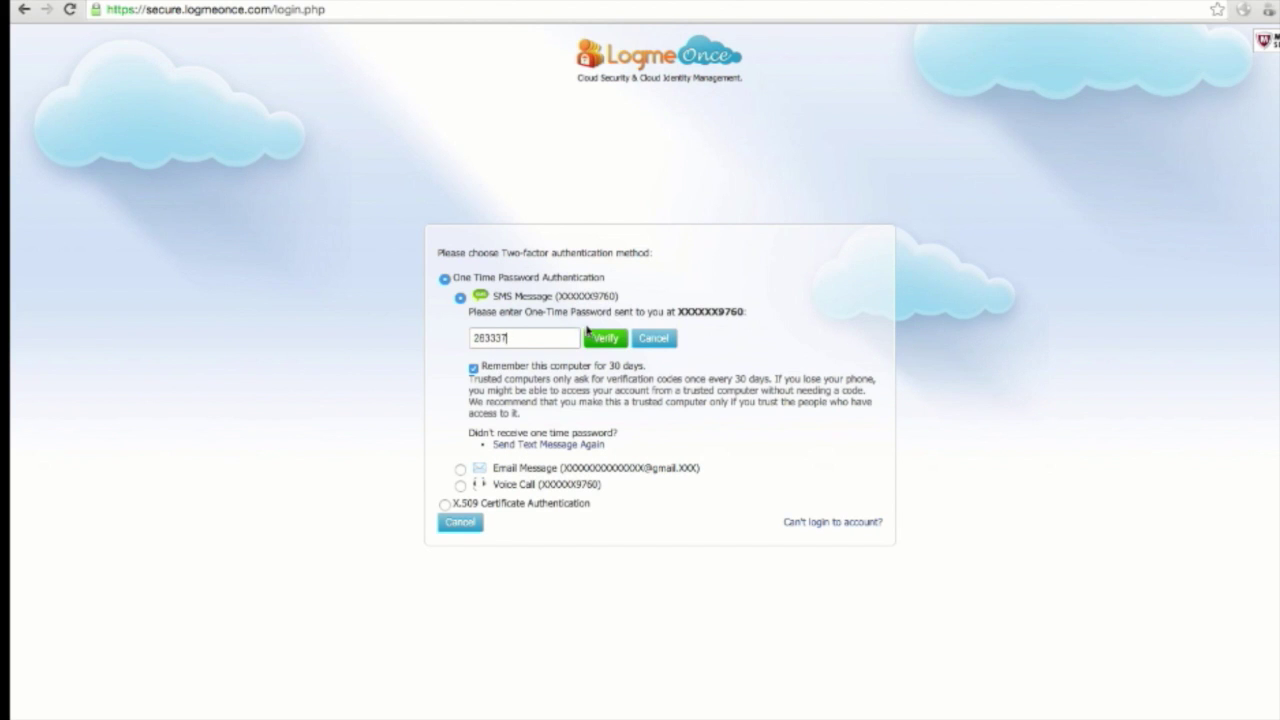
left_click(594, 342)
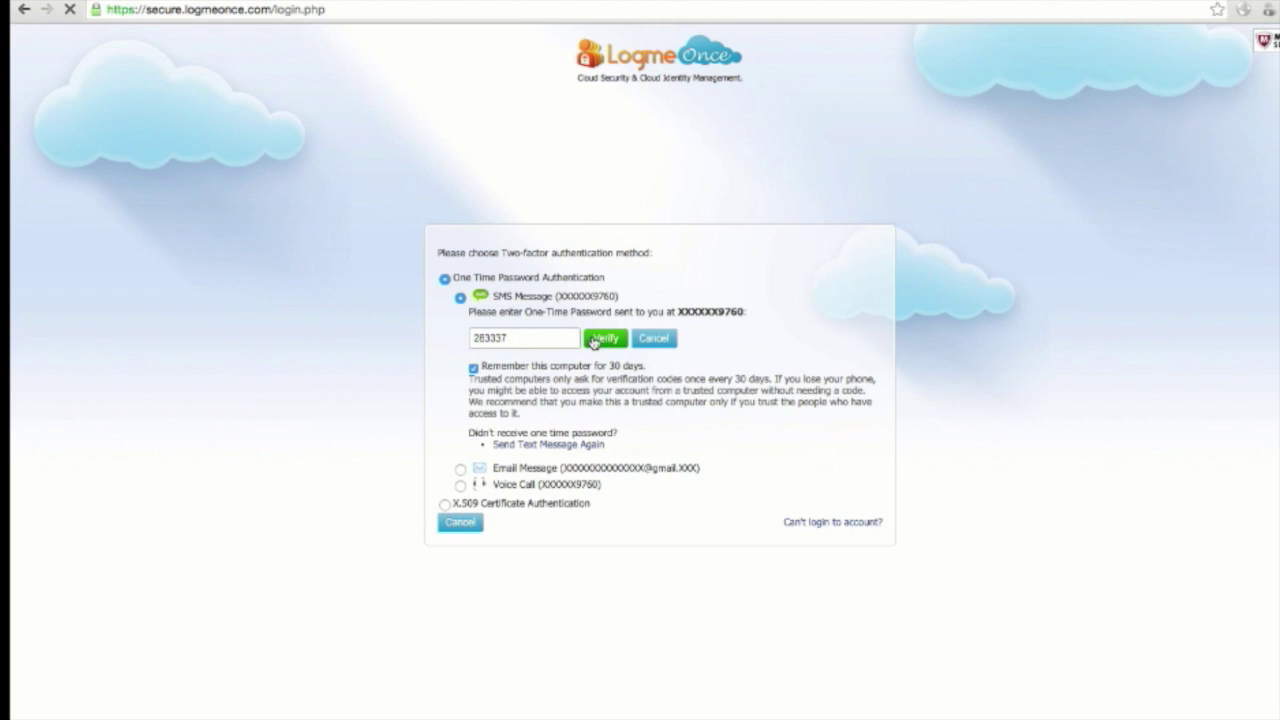